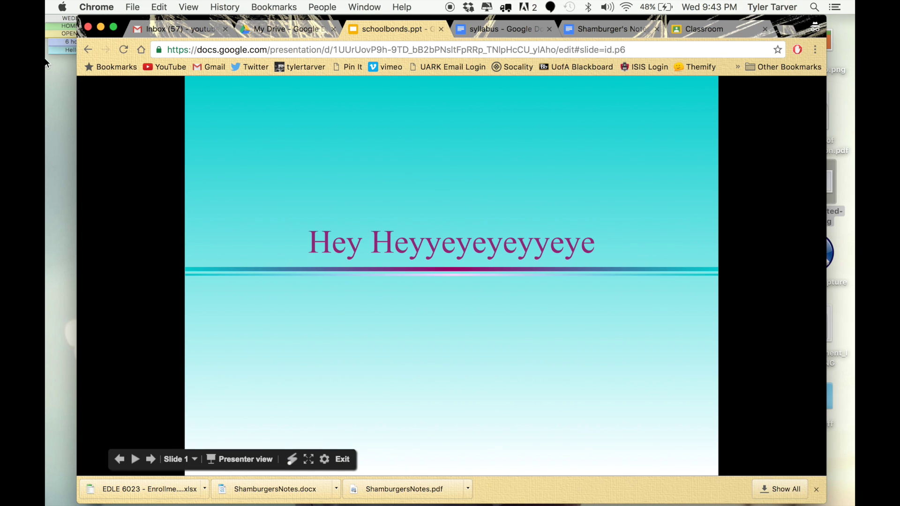
# Exit the slideshow and glance at the Vision Statement and Goal slides
pyautogui.click(86, 48)
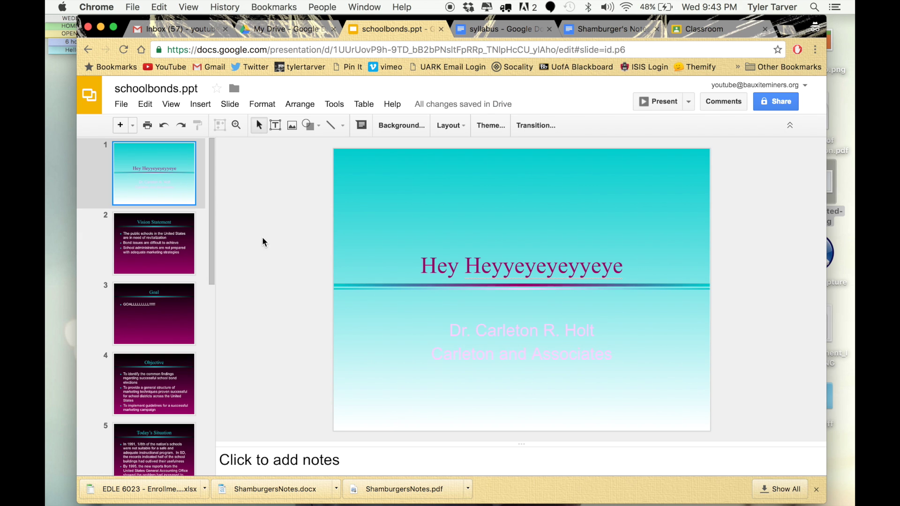
pyautogui.click(151, 257)
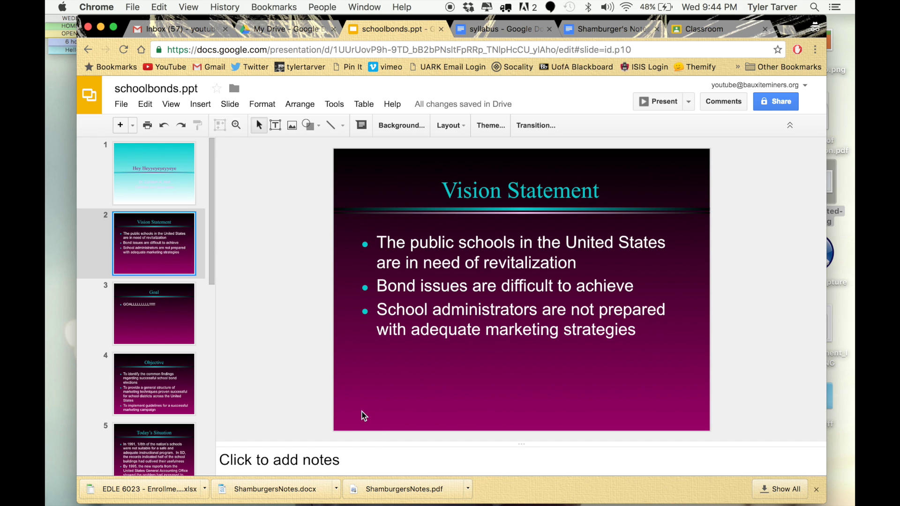
pyautogui.click(160, 322)
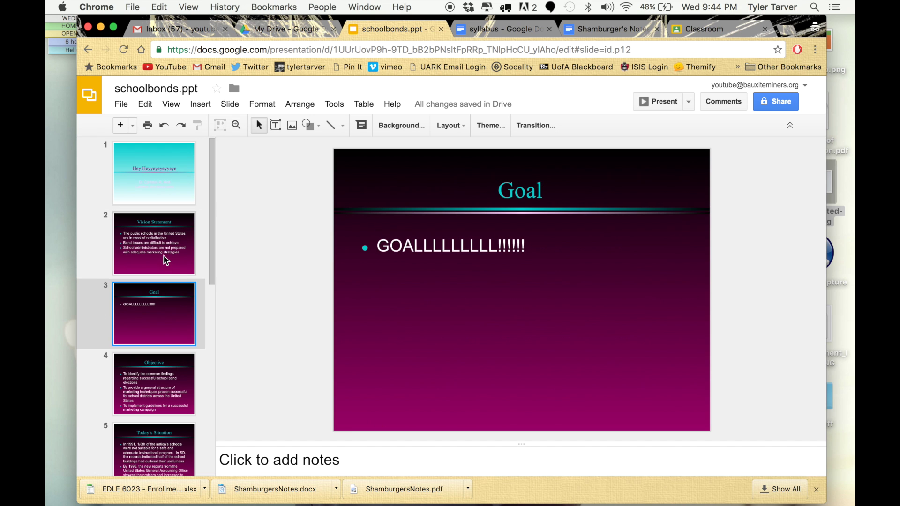
pyautogui.click(165, 227)
pyautogui.click(162, 199)
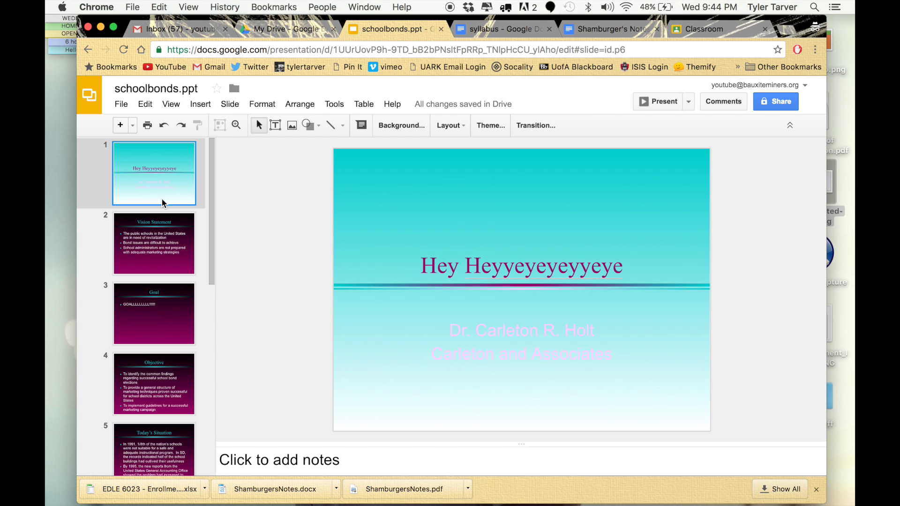
# Preview the Vision Statement slide again, then return to the title slide
pyautogui.click(146, 226)
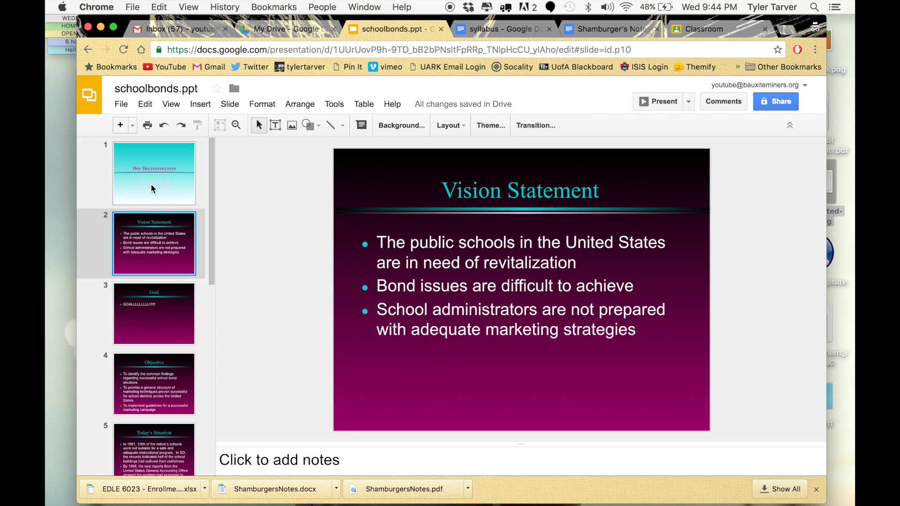
pyautogui.click(152, 187)
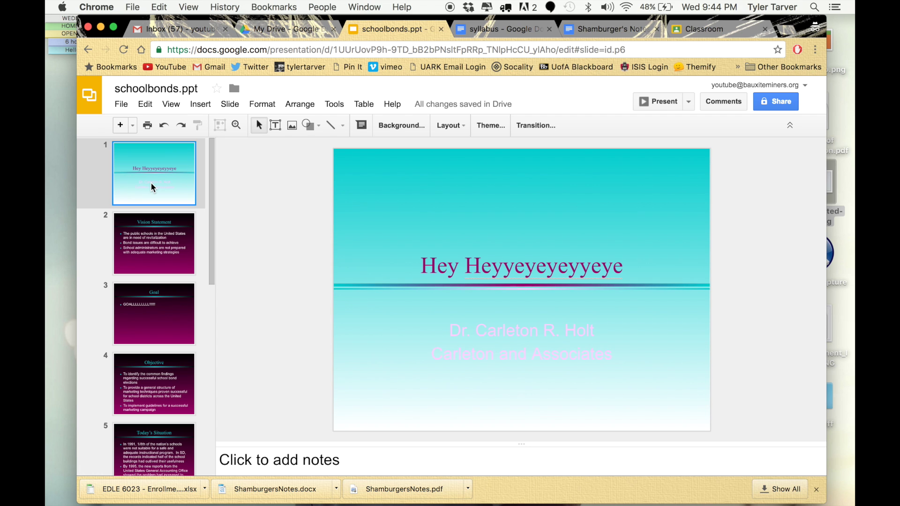
pyautogui.click(156, 248)
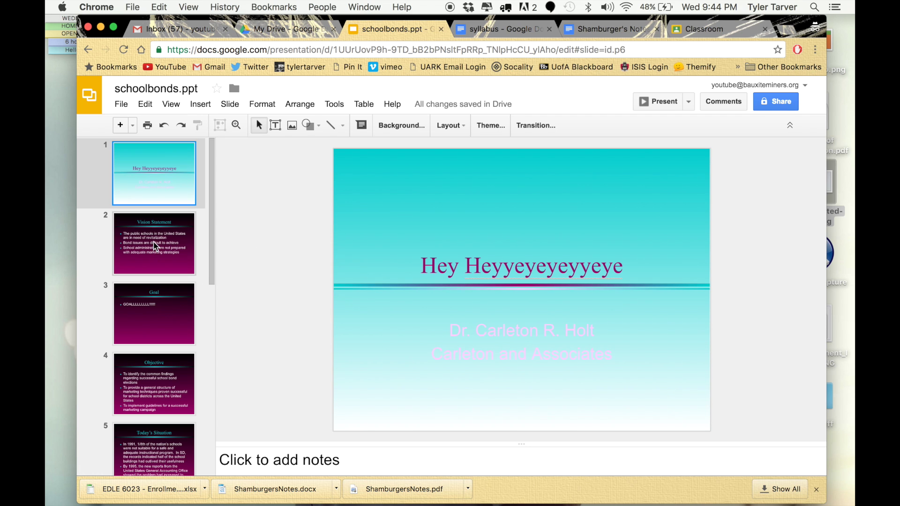
pyautogui.click(149, 171)
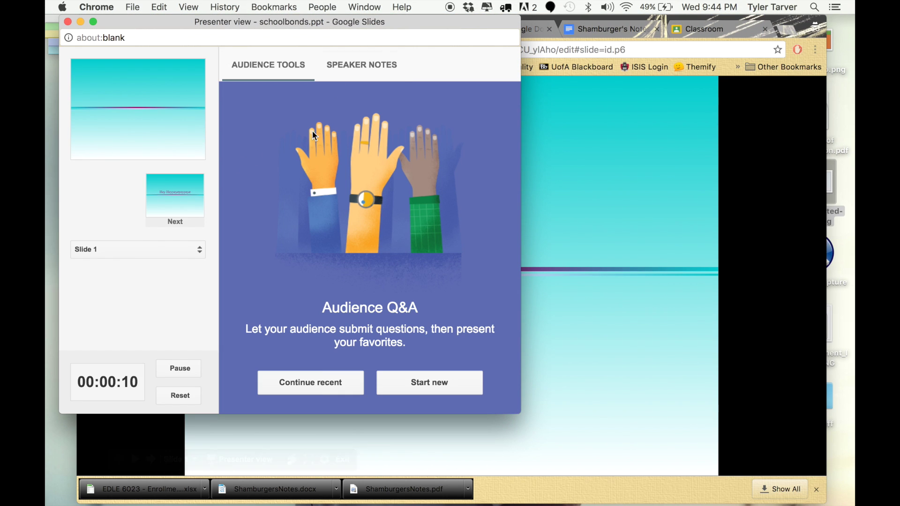
# Check slide 1's speaker notes, then go back to the Audience Q&A tools
pyautogui.click(365, 71)
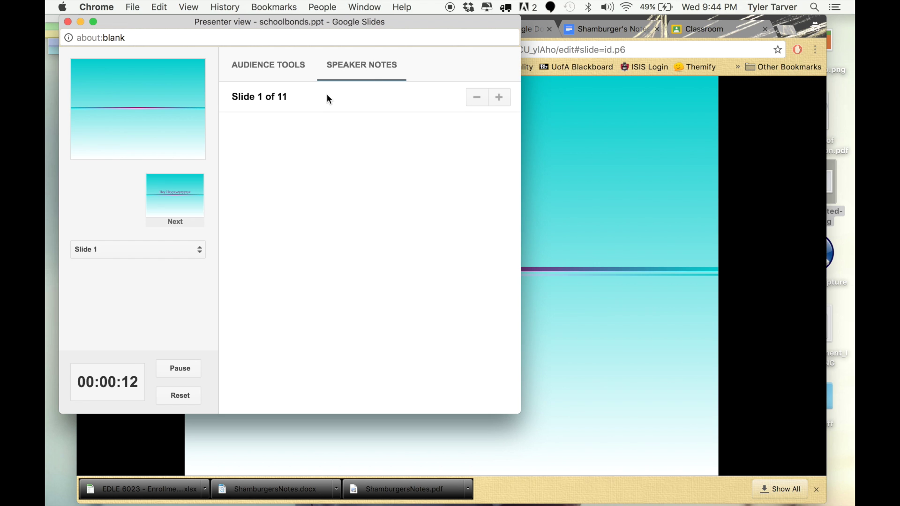
pyautogui.click(279, 63)
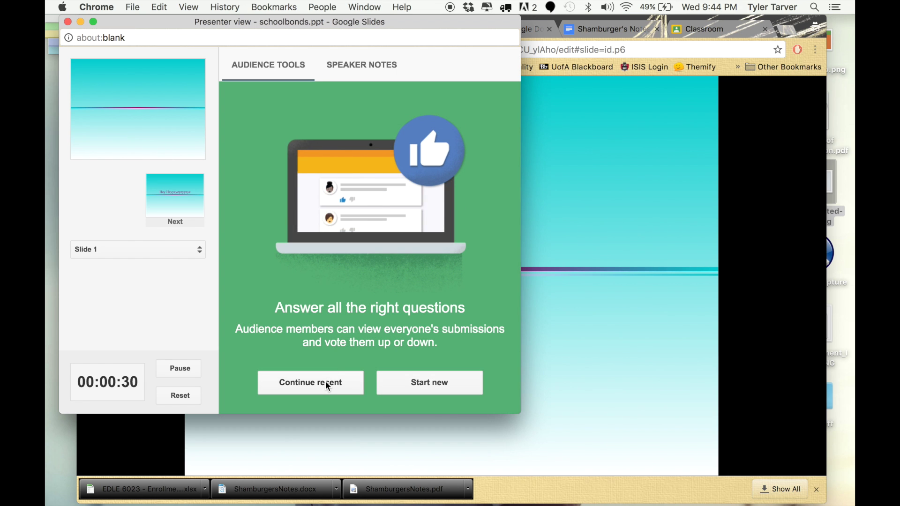
# Continue the Aug 17 Q&A session and choose who may submit questions
pyautogui.click(325, 382)
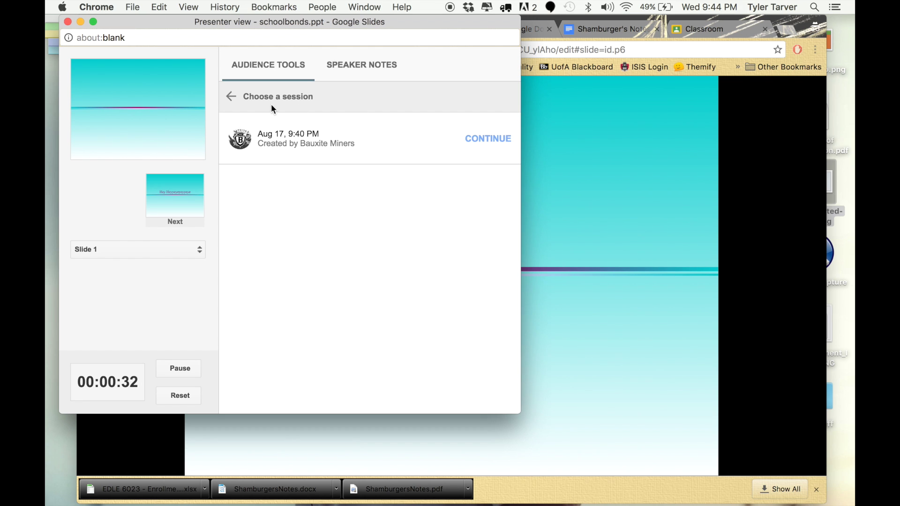
pyautogui.click(474, 139)
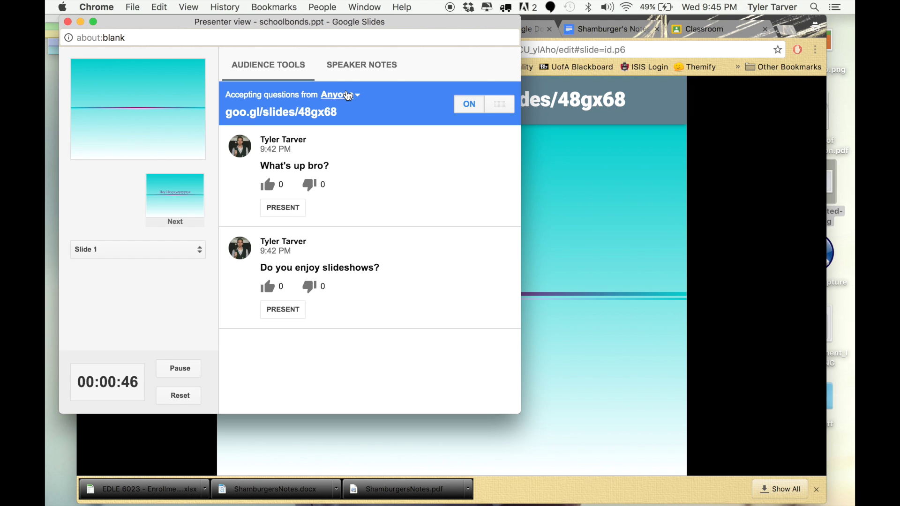
pyautogui.click(351, 96)
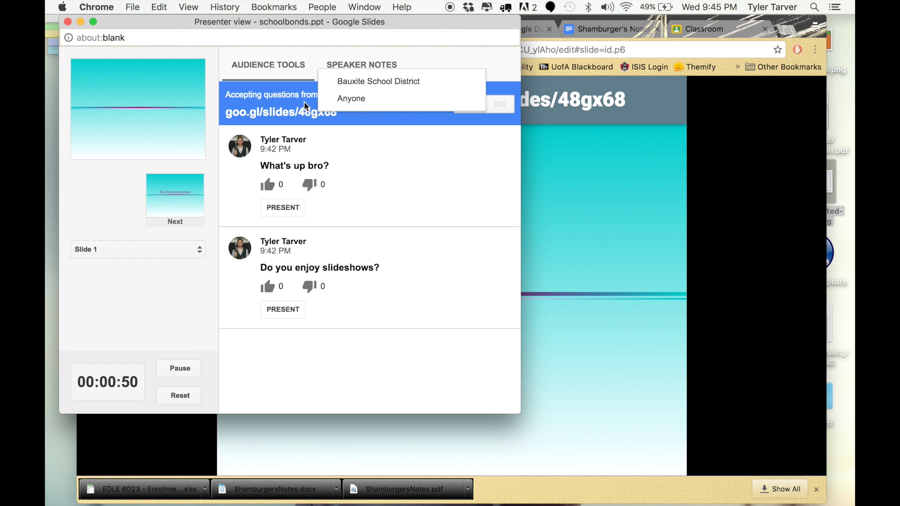
pyautogui.click(336, 102)
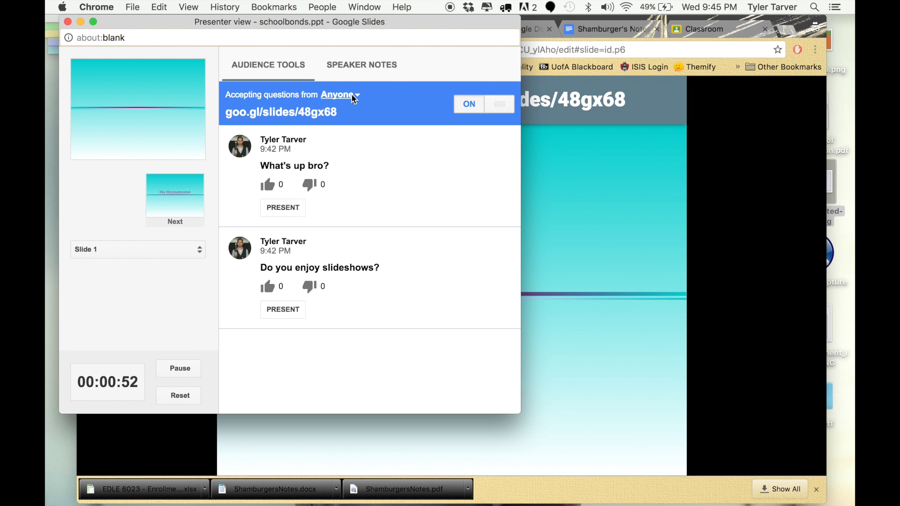
pyautogui.click(355, 100)
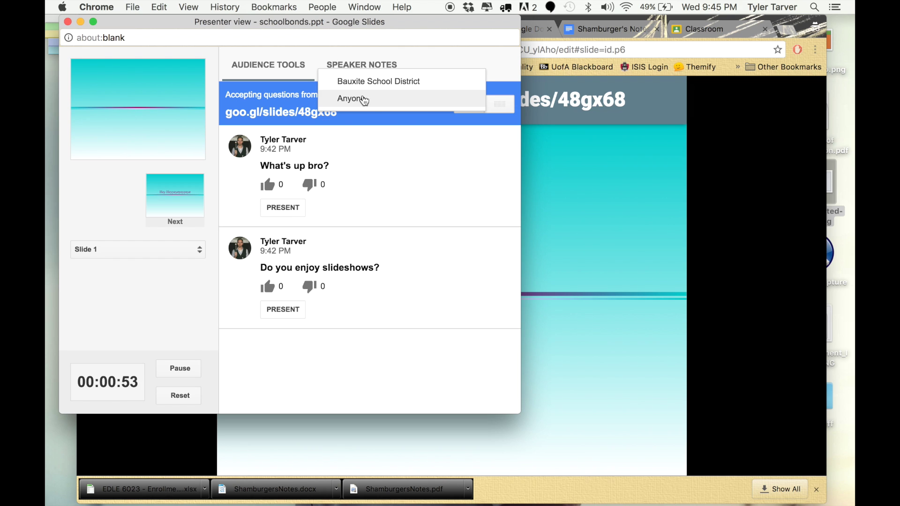
pyautogui.click(437, 167)
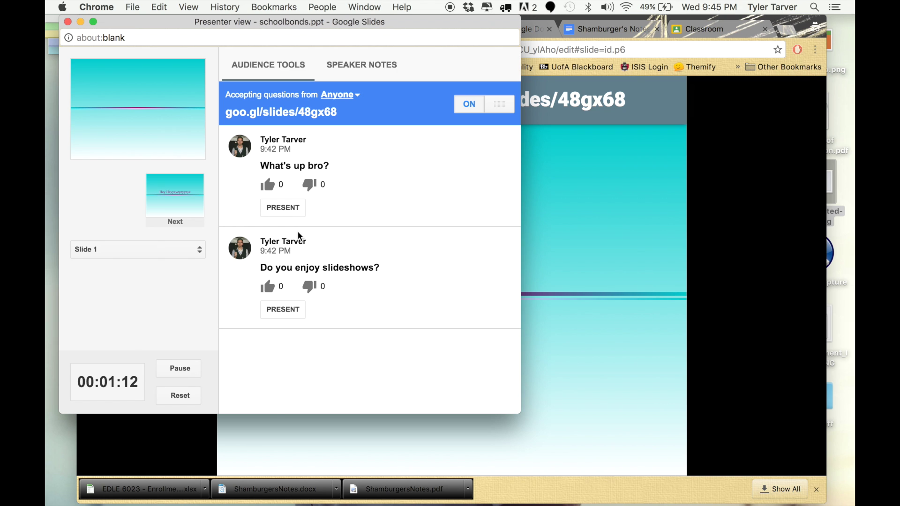
pyautogui.scroll(-1, 353, 347)
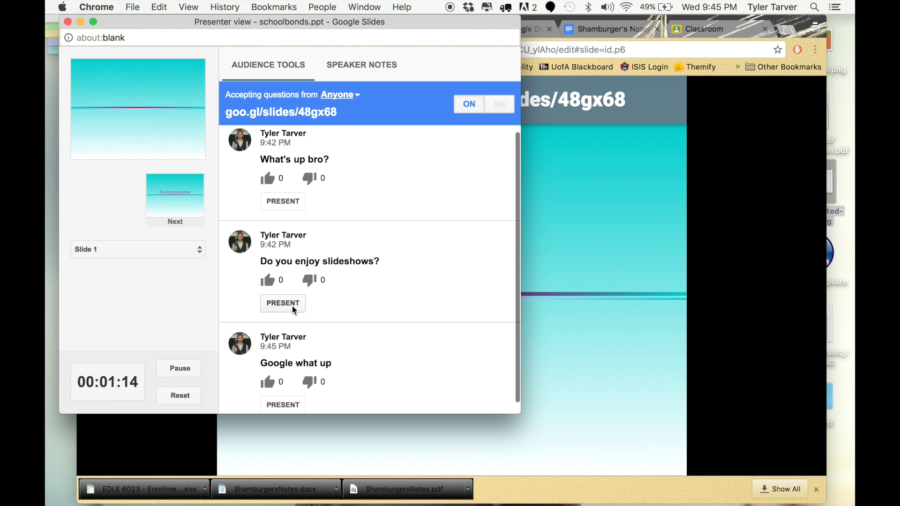
# Present 'What's up bro?' on the slide, moving the presenter window aside, then hide it
pyautogui.click(282, 201)
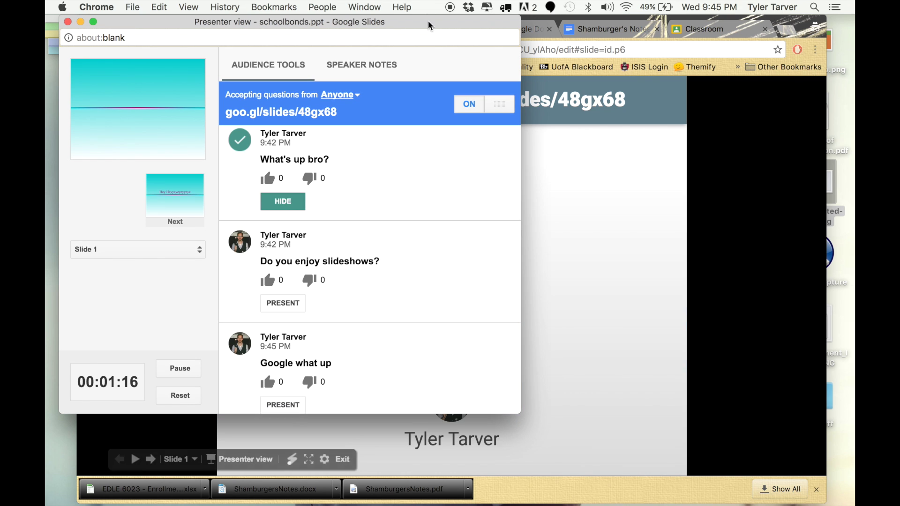
pyautogui.moveTo(428, 25)
pyautogui.mouseDown()
pyautogui.moveTo(826, 57)
pyautogui.moveTo(666, 60)
pyautogui.mouseUp()
pyautogui.moveTo(532, 60)
pyautogui.mouseDown()
pyautogui.moveTo(701, 53)
pyautogui.moveTo(526, 28)
pyautogui.mouseUp()
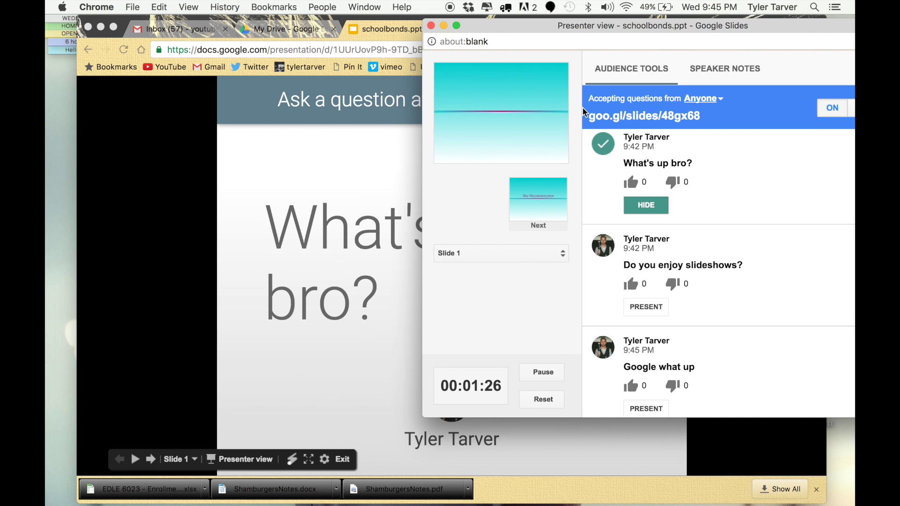
pyautogui.click(642, 206)
# Present and hide 'Do you enjoy slideshows?', then recentre the presenter window
pyautogui.click(635, 309)
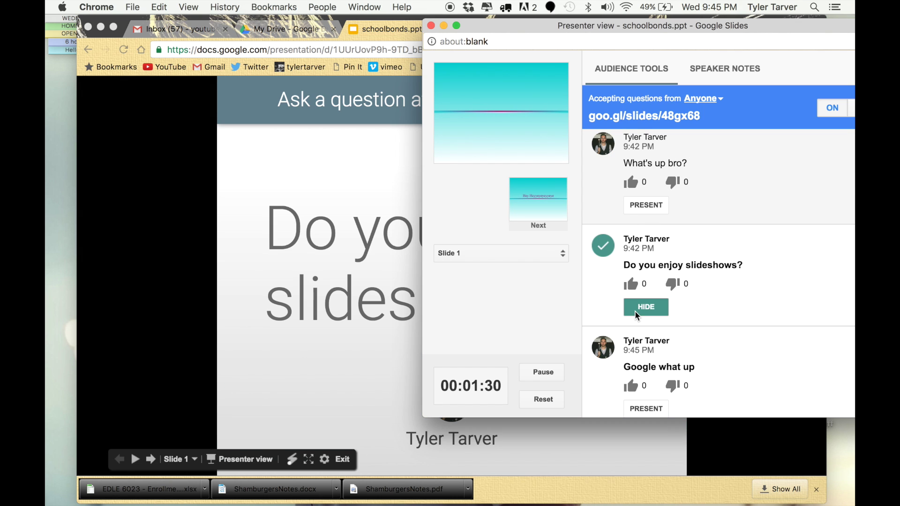
pyautogui.click(637, 310)
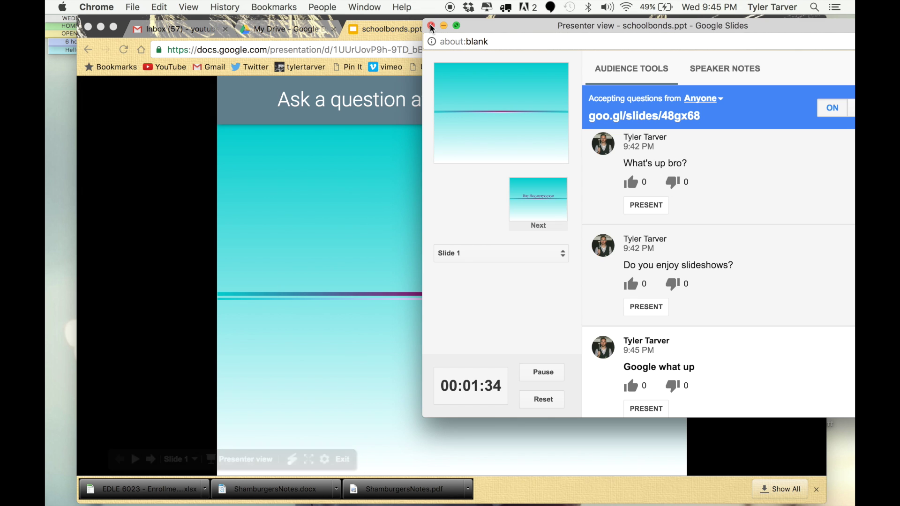
pyautogui.moveTo(518, 25); pyautogui.dragTo(314, 72)
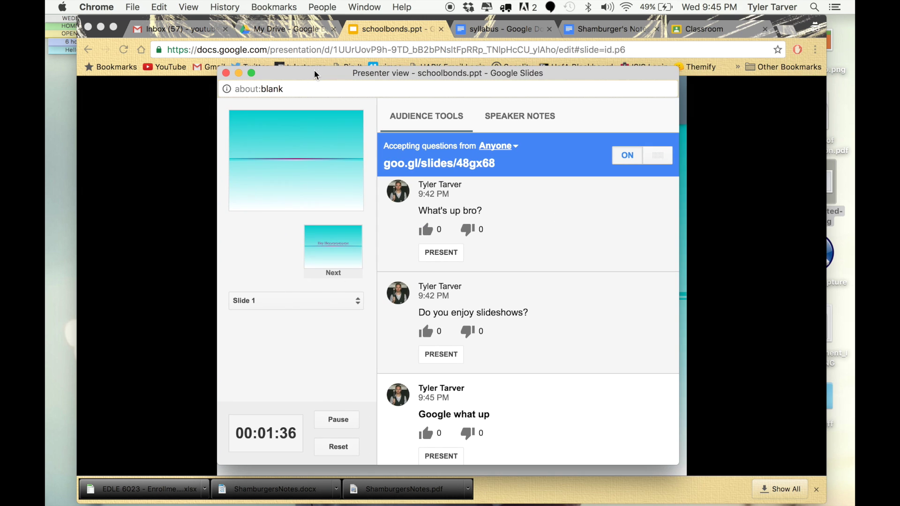